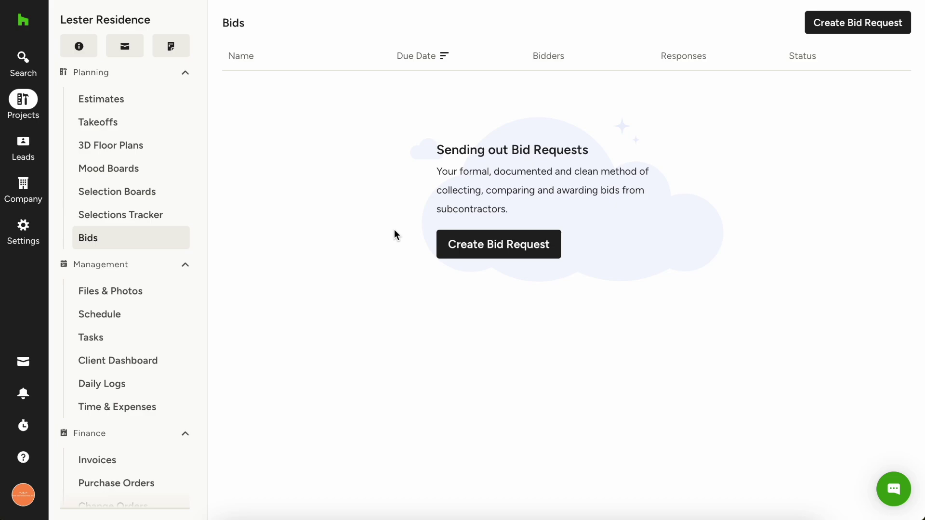
Open the Create Bid Request dialog on the Lester Residence Bids page
click(855, 21)
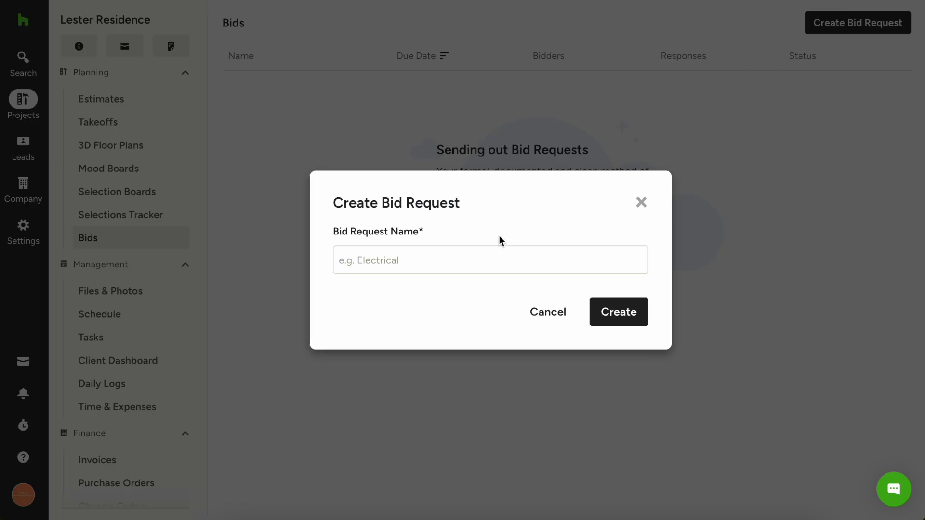
Name the new bid request 'Plumbing' from the suggestion and create it
click(456, 253)
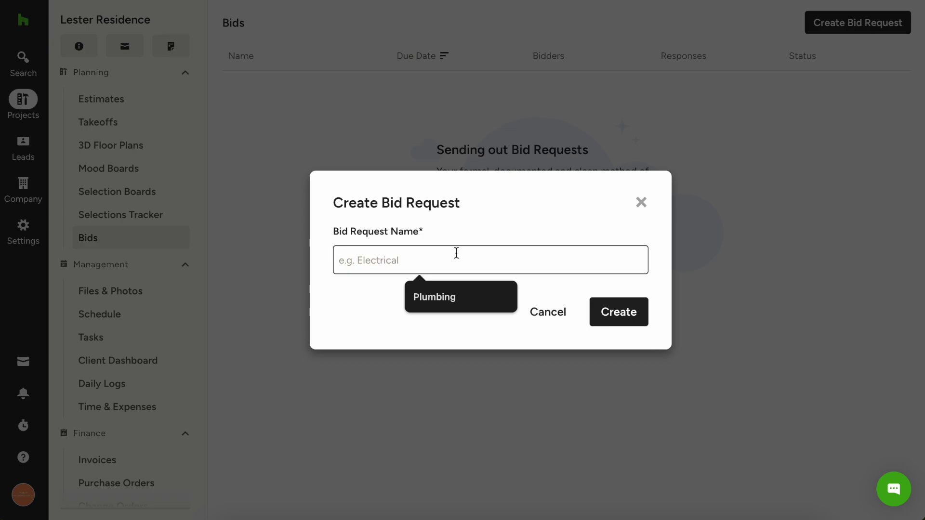
click(458, 286)
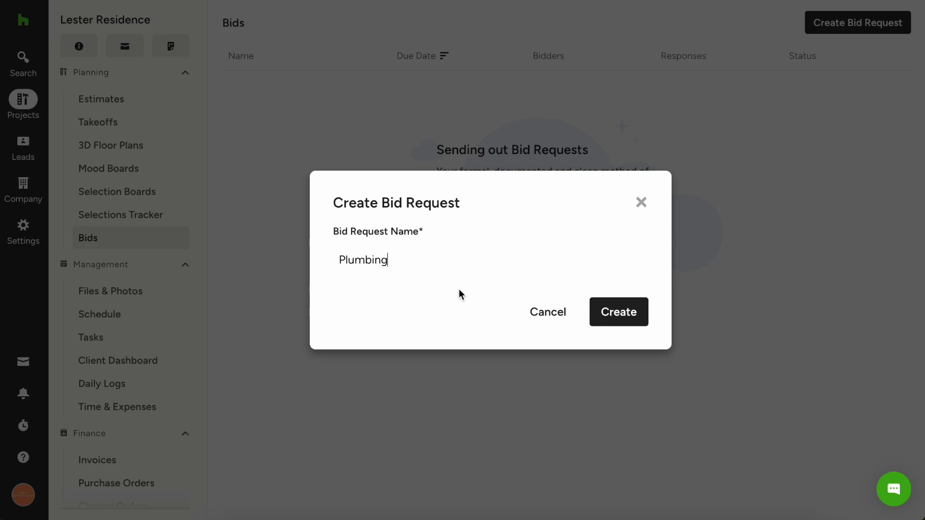
click(638, 320)
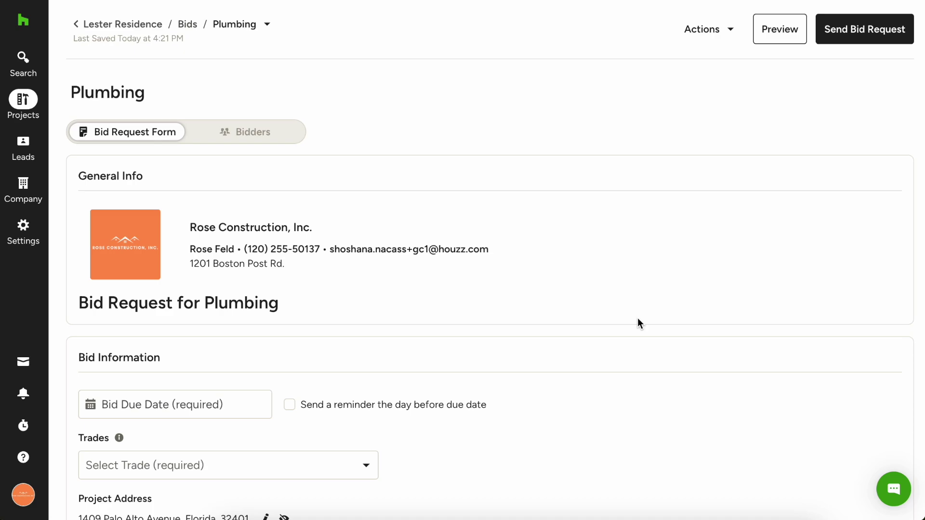
scroll(638, 321, down, 3)
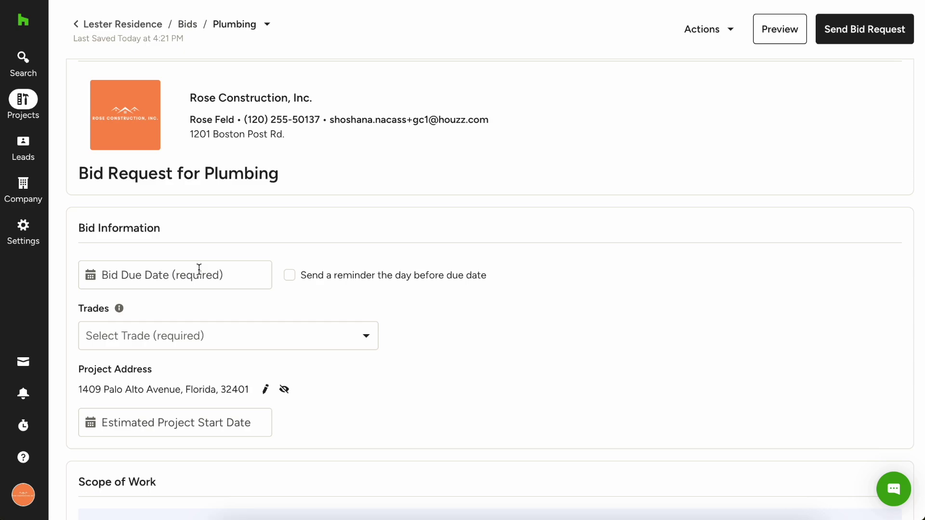
Set the bid due date to July 19, 2024 with a reminder the day before
scroll(199, 269, down, 1)
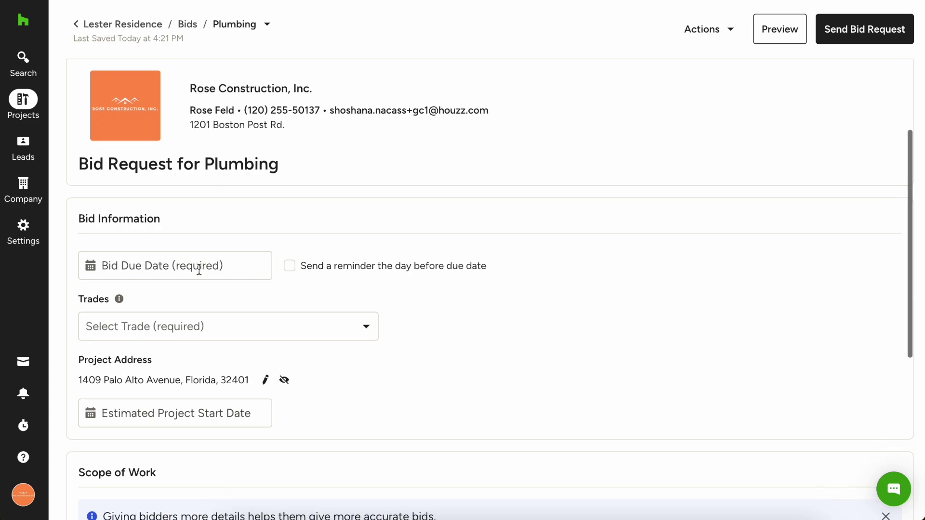
click(159, 236)
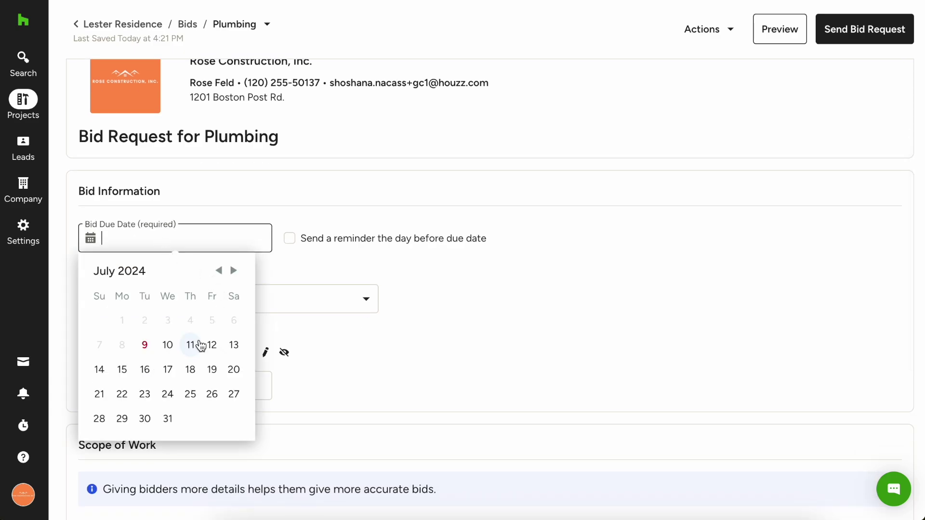
click(210, 369)
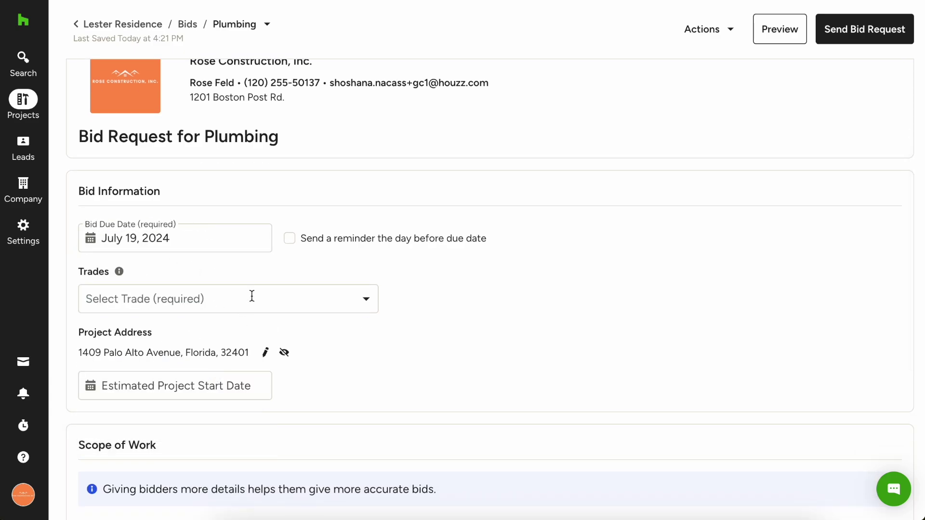
click(289, 238)
Choose Plumbing as the bid request's trade
scroll(282, 263, down, 1)
click(275, 257)
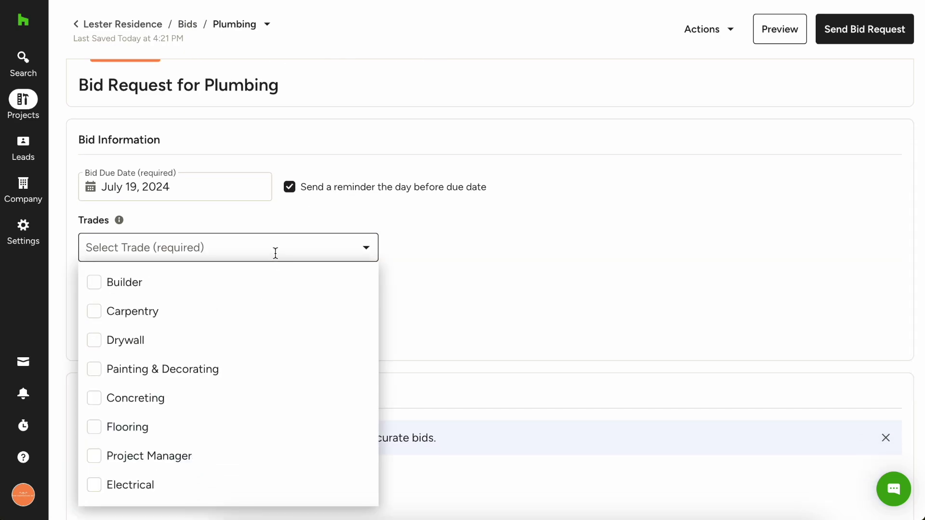
text(pl)
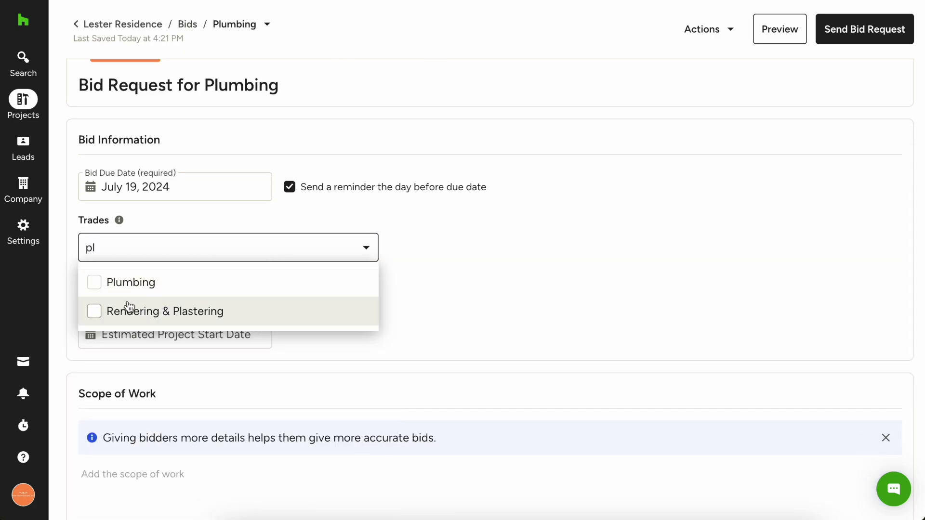
click(94, 285)
Set the estimated project start date to August 1, 2024
scroll(292, 310, down, 1)
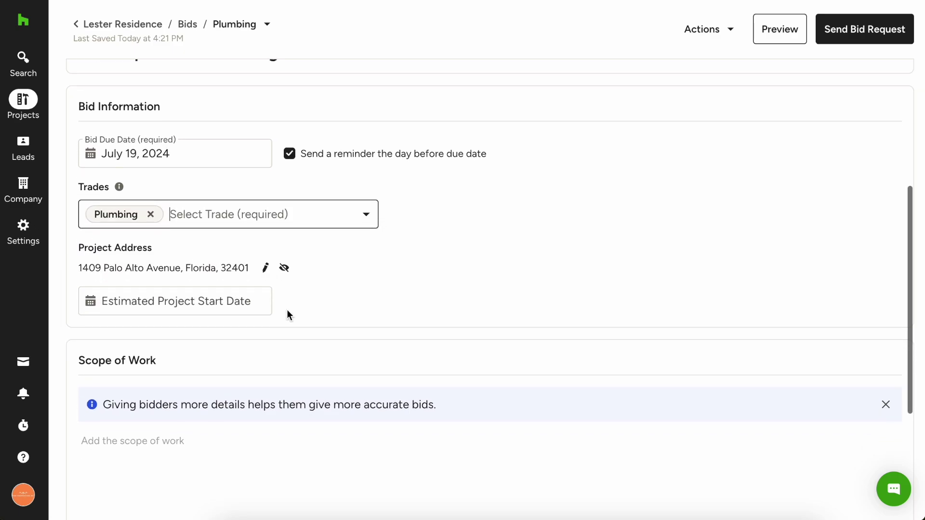
scroll(259, 291, down, 1)
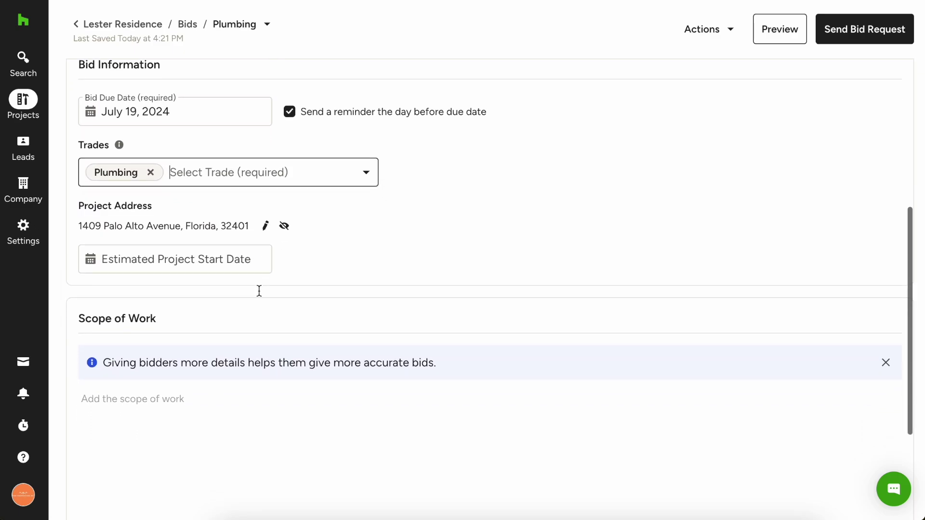
click(208, 262)
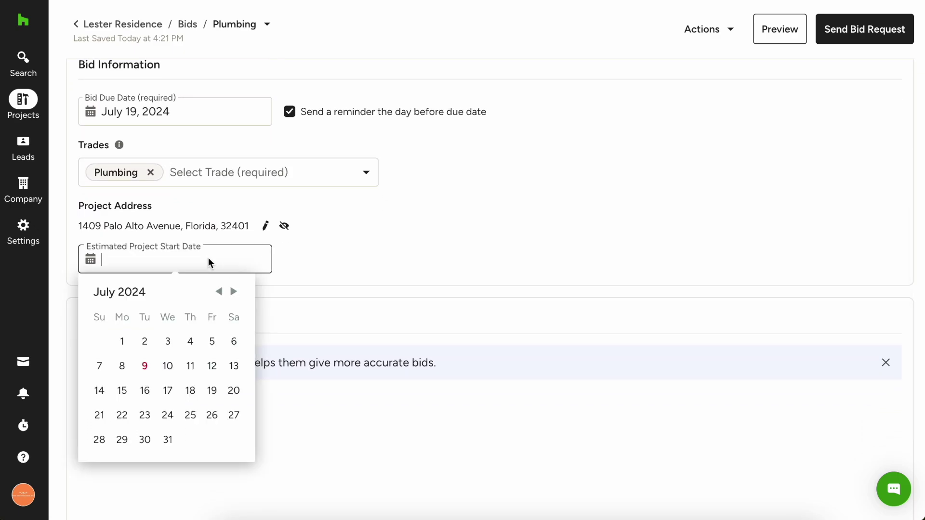
click(233, 291)
click(191, 341)
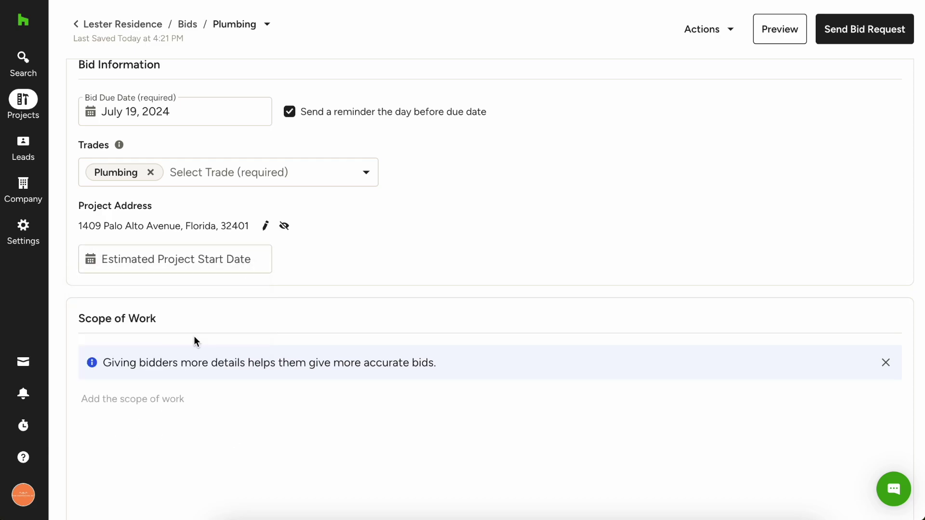
scroll(314, 272, down, 3)
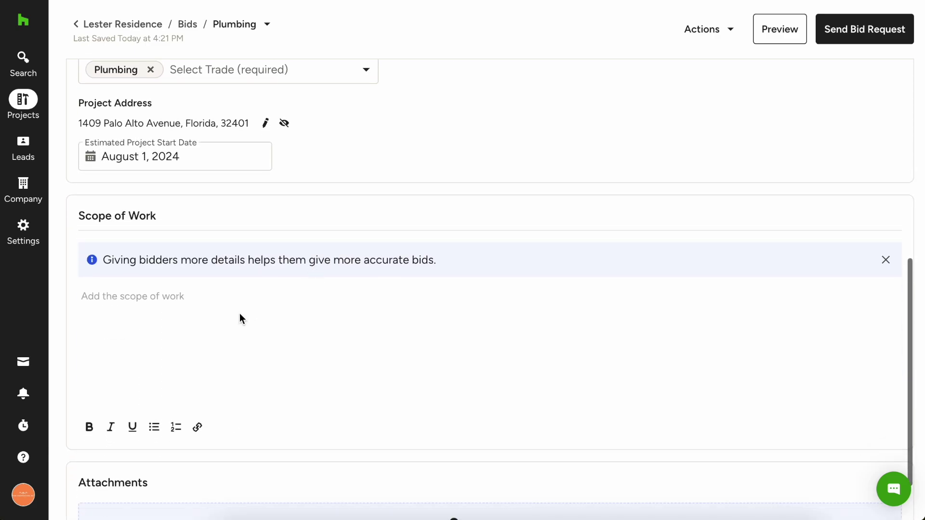
Write the scope of work: 'Please price rough and trim for plumbing for the attached floor plans.'
click(175, 303)
text(Please price)
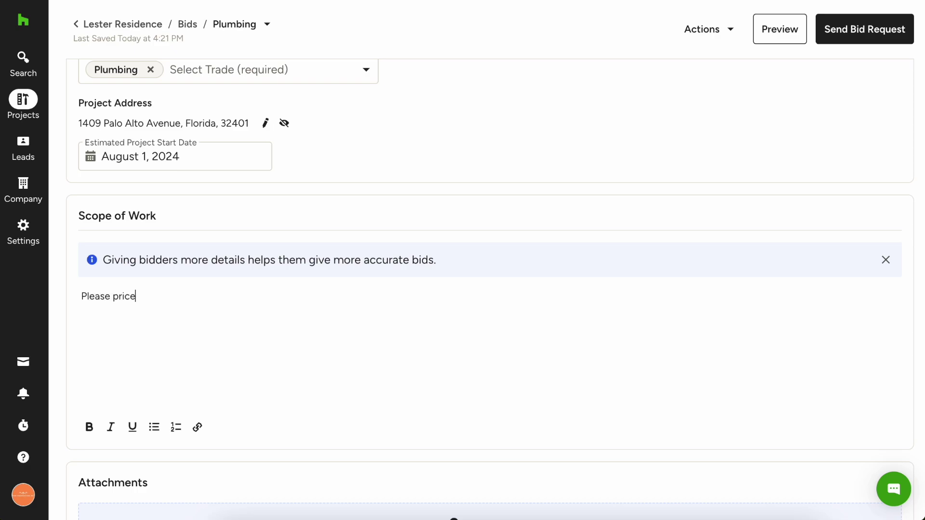
text( rough and trim for plumb)
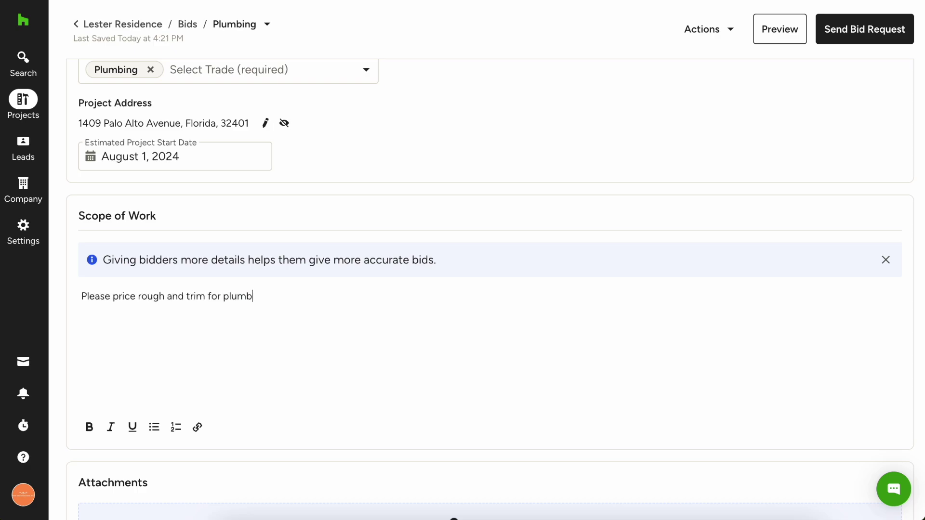
text(ing for the attached f)
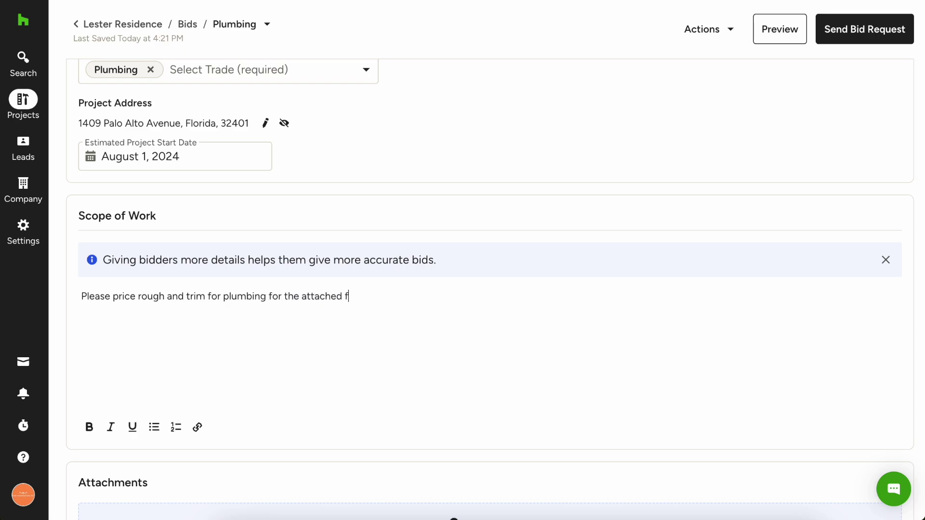
text(loor plans.)
click(23, 494)
click(337, 419)
scroll(175, 430, down, 1)
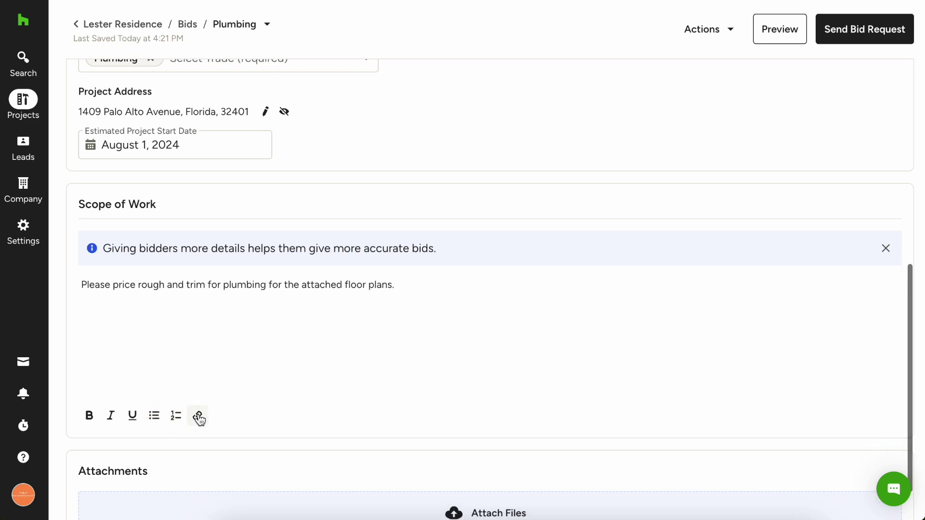
scroll(198, 417, down, 2)
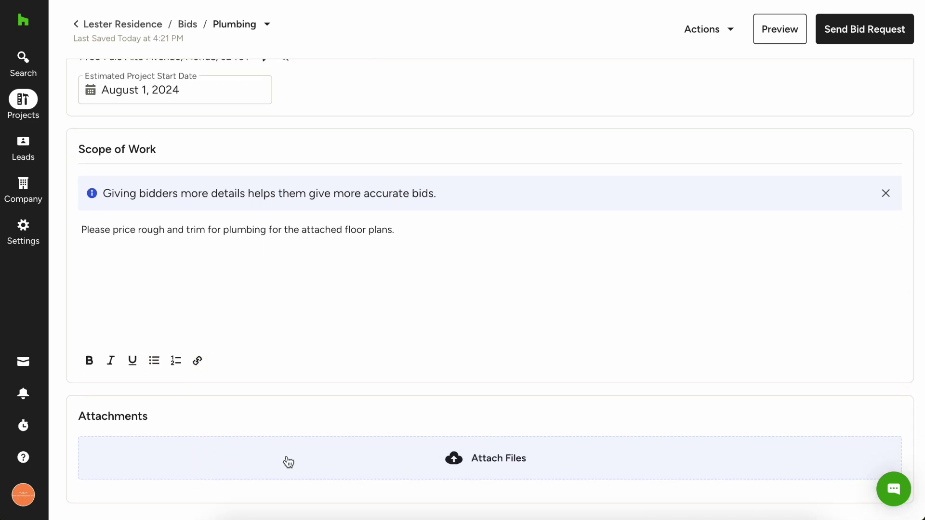
Upload the Lester Residence Plans V2 PDF as a bid attachment
click(478, 471)
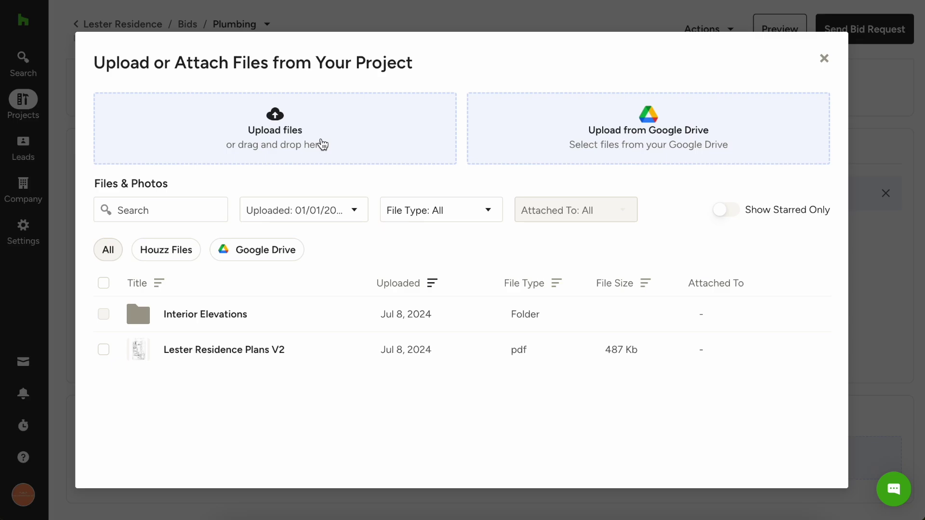
click(103, 349)
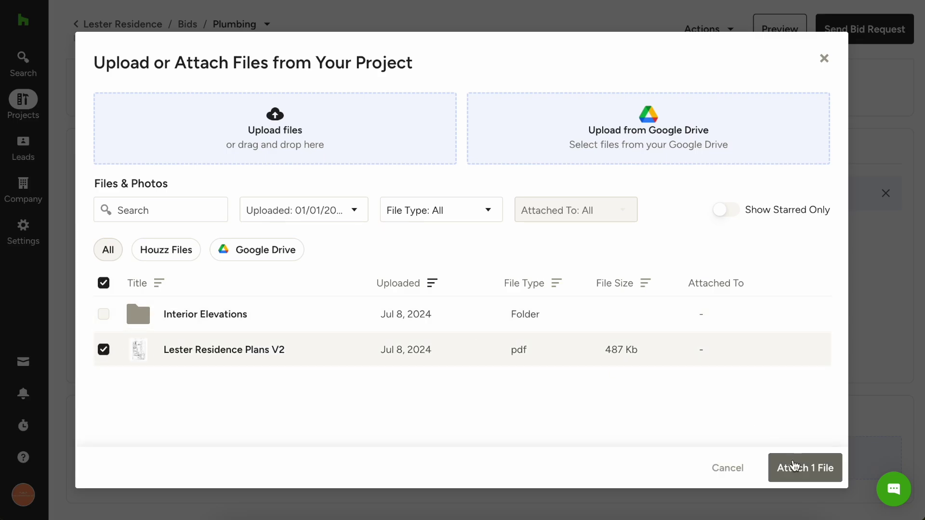
click(793, 466)
scroll(793, 466, down, 2)
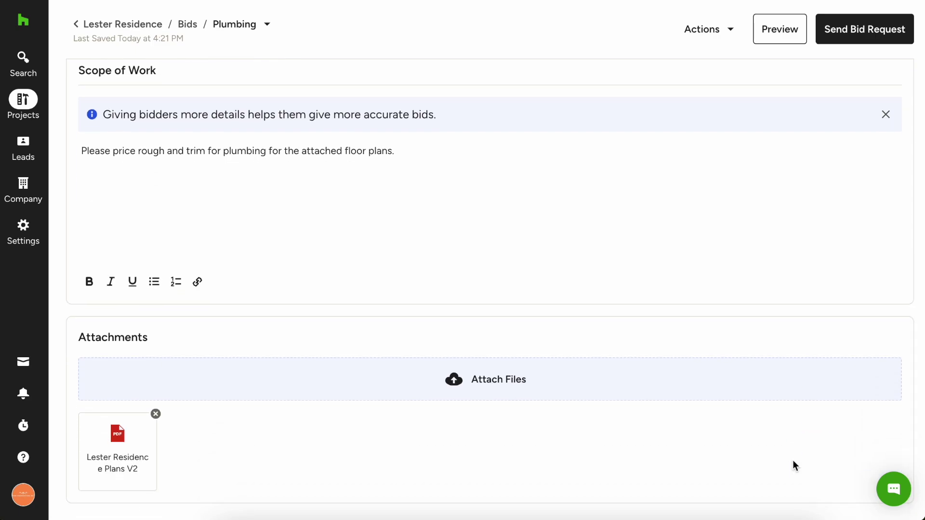
scroll(793, 461, up, 10)
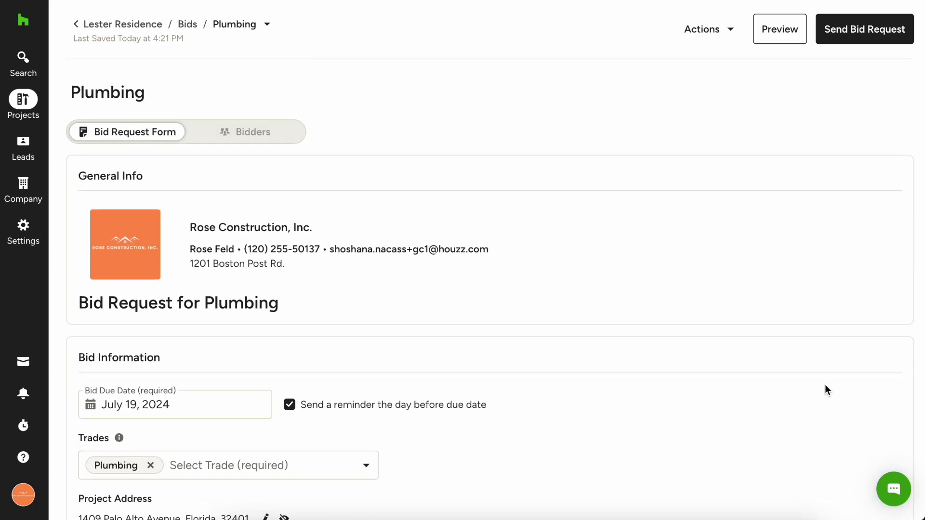
click(780, 41)
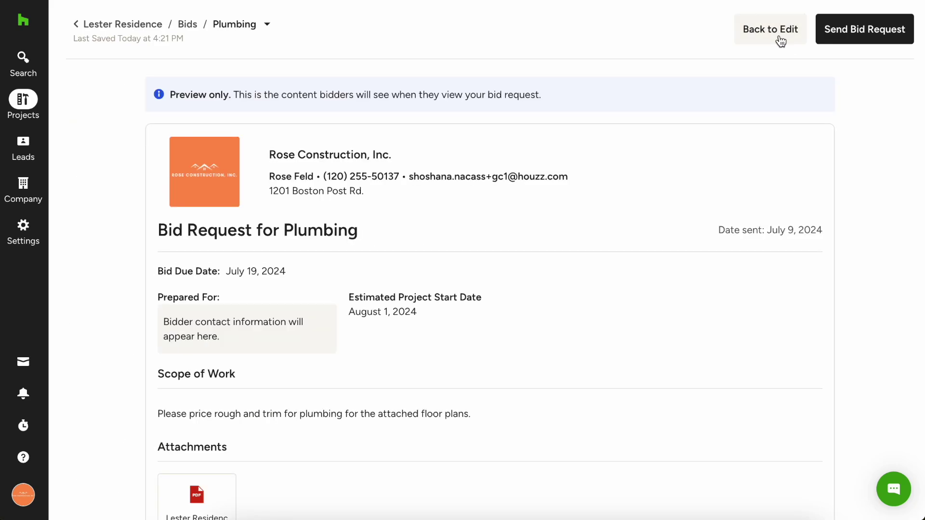
scroll(591, 356, down, 2)
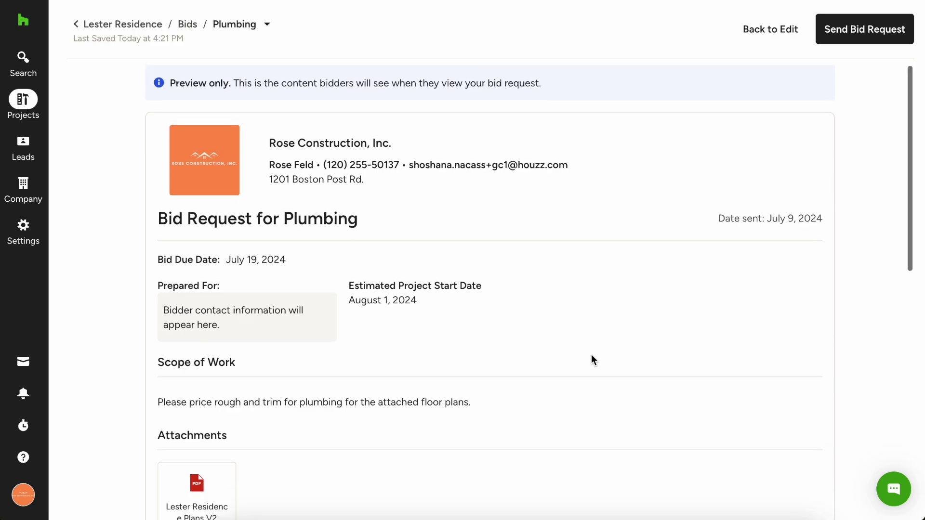
scroll(591, 356, up, 1)
scroll(591, 354, up, 1)
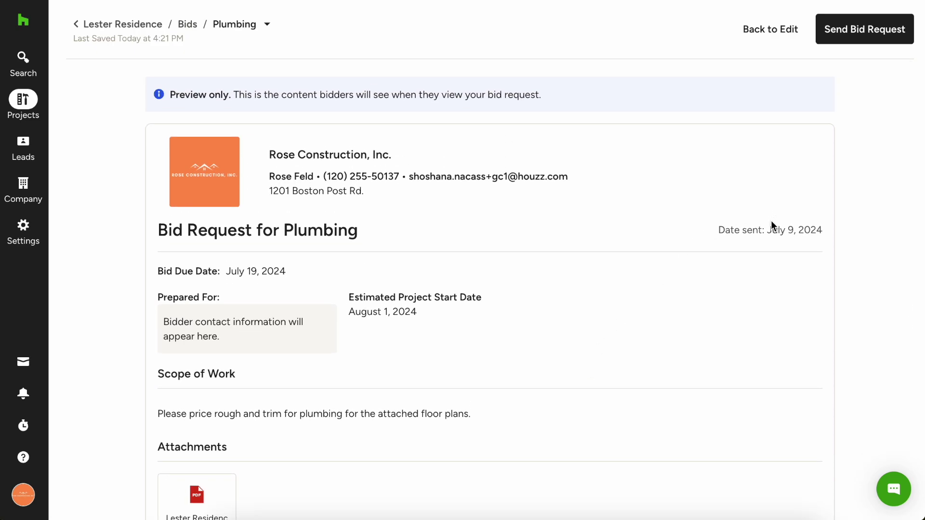
scroll(744, 234, down, 3)
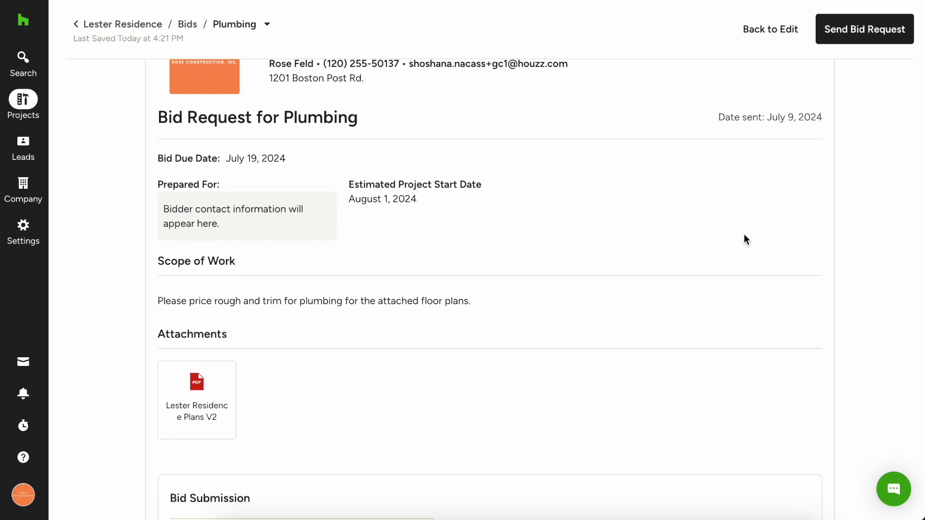
scroll(743, 240, down, 1)
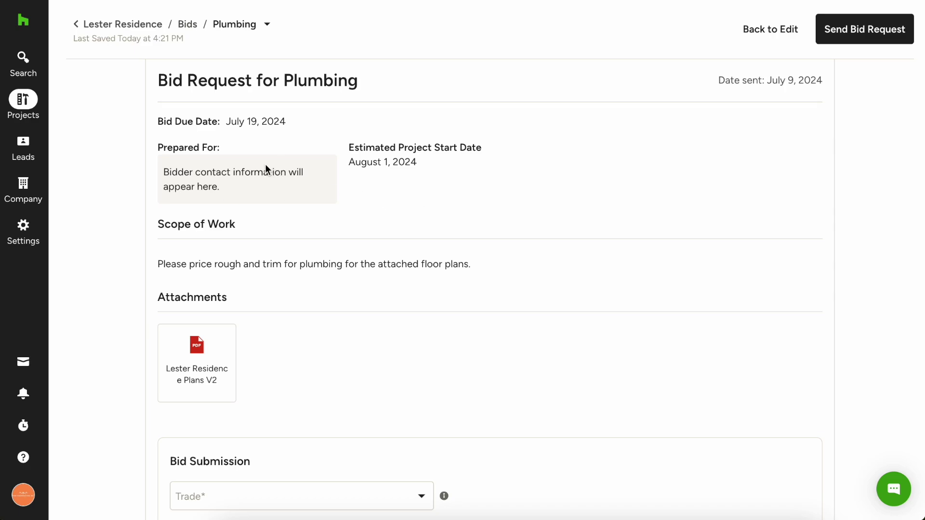
scroll(305, 195, down, 5)
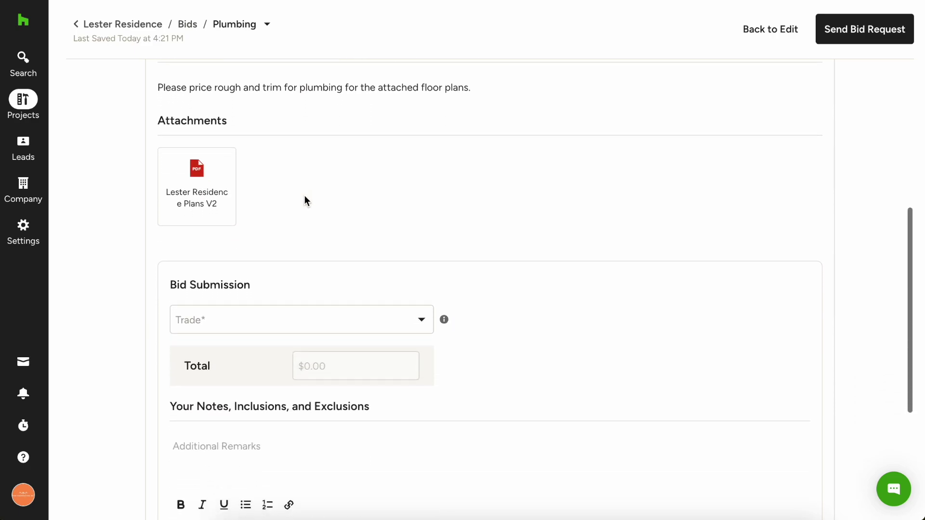
scroll(304, 198, down, 5)
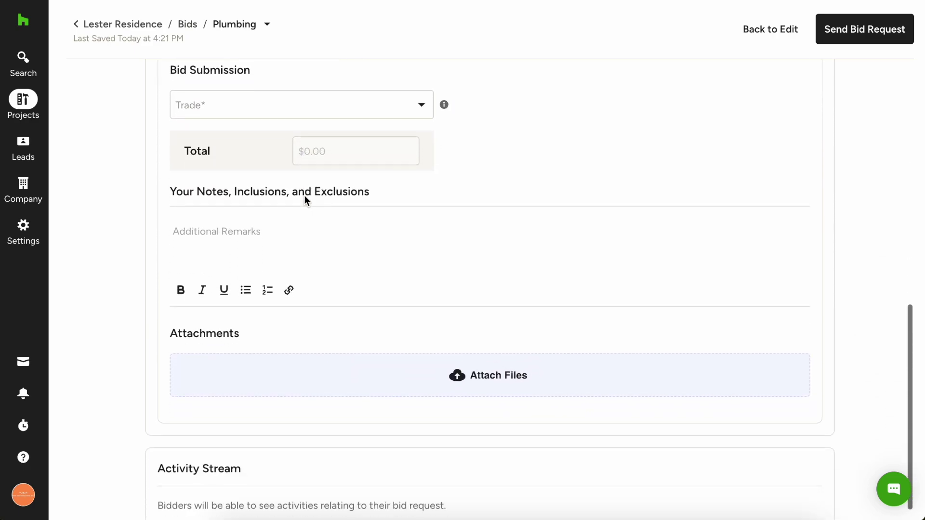
scroll(304, 195, up, 20)
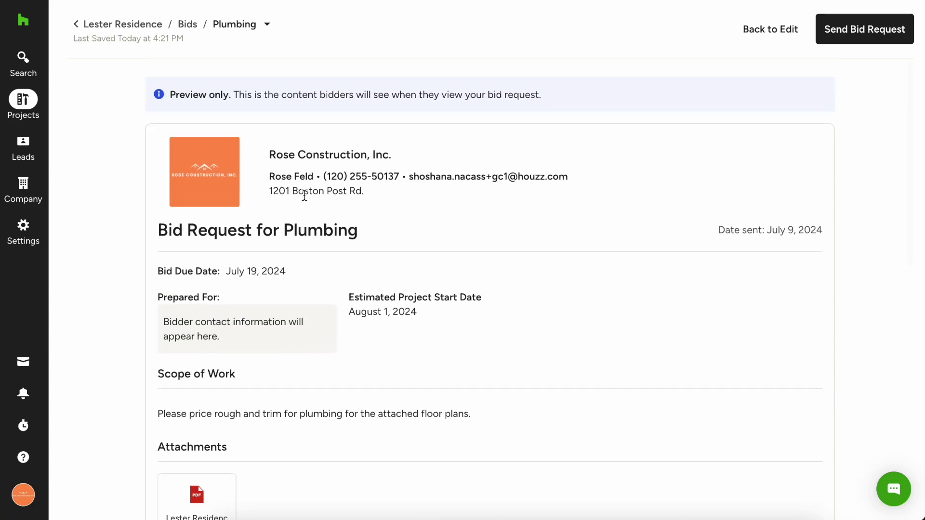
click(770, 30)
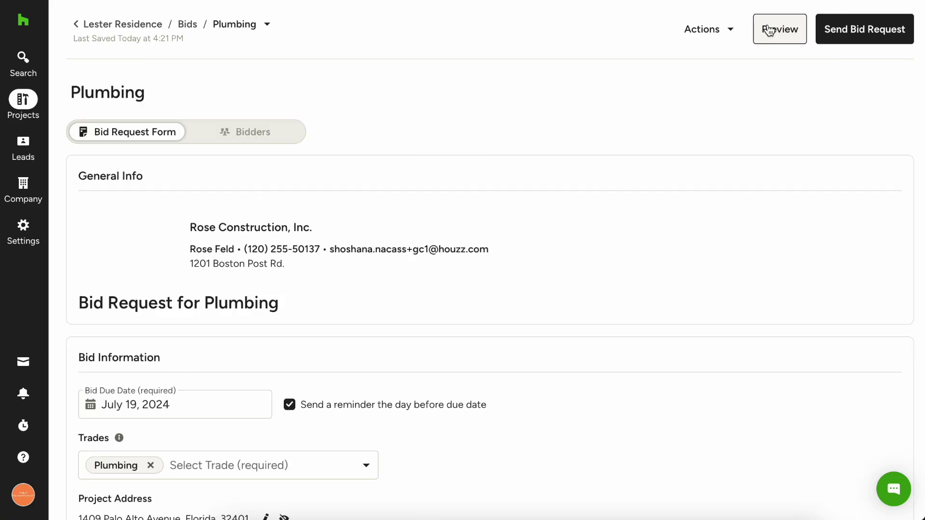
Open the Actions dropdown showing Duplicate, Edit and Delete for the bid request
click(731, 39)
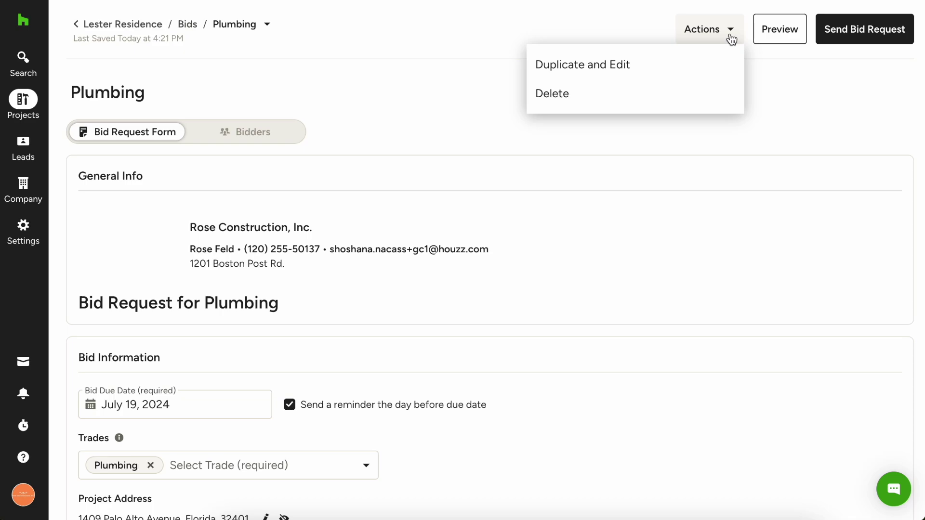
Start sending the bid request and select Rose Plumbing as its single bidder
click(820, 112)
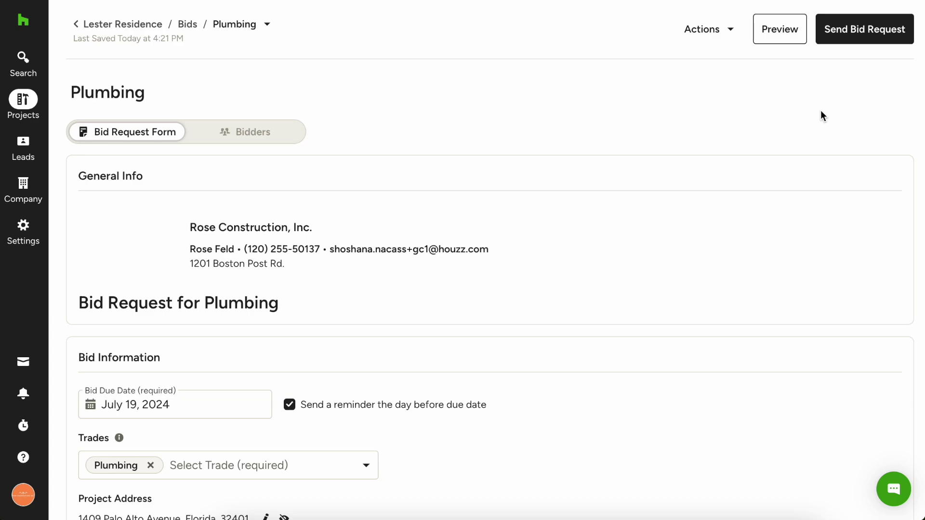
click(875, 42)
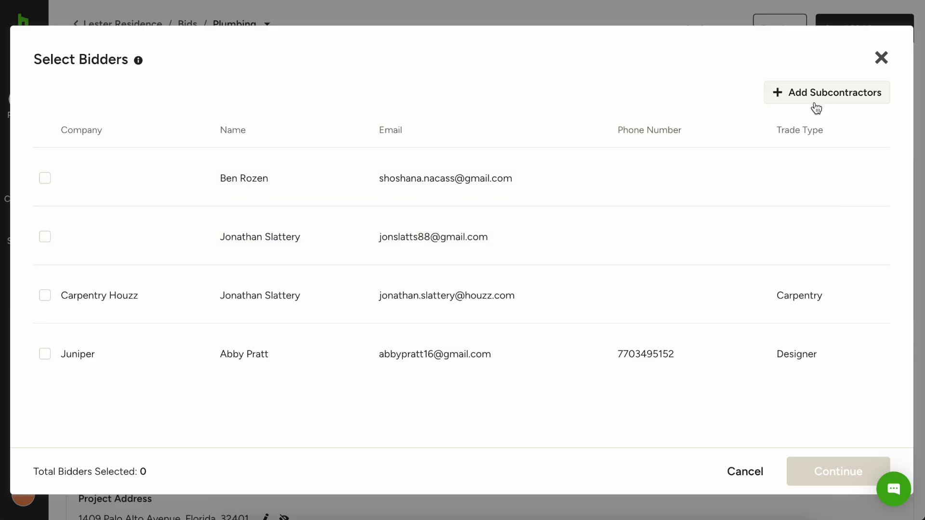
click(815, 106)
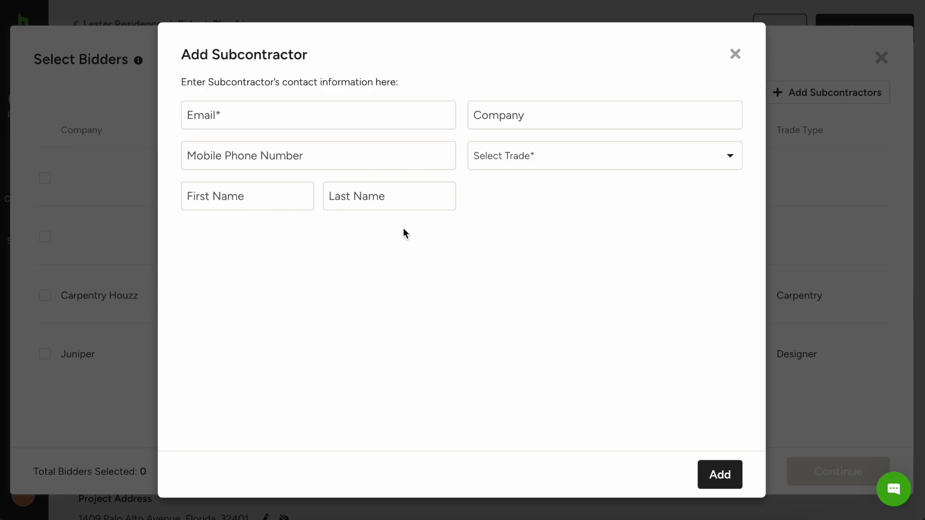
click(735, 55)
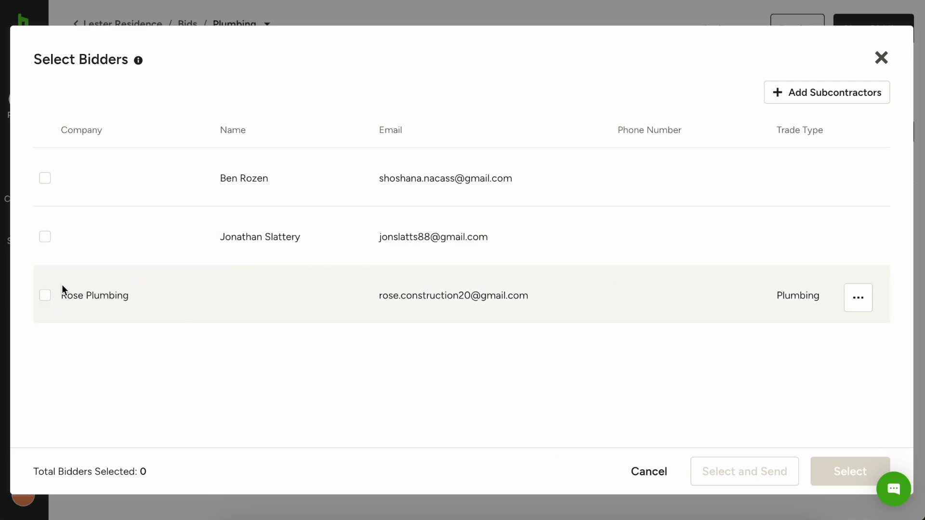
click(46, 299)
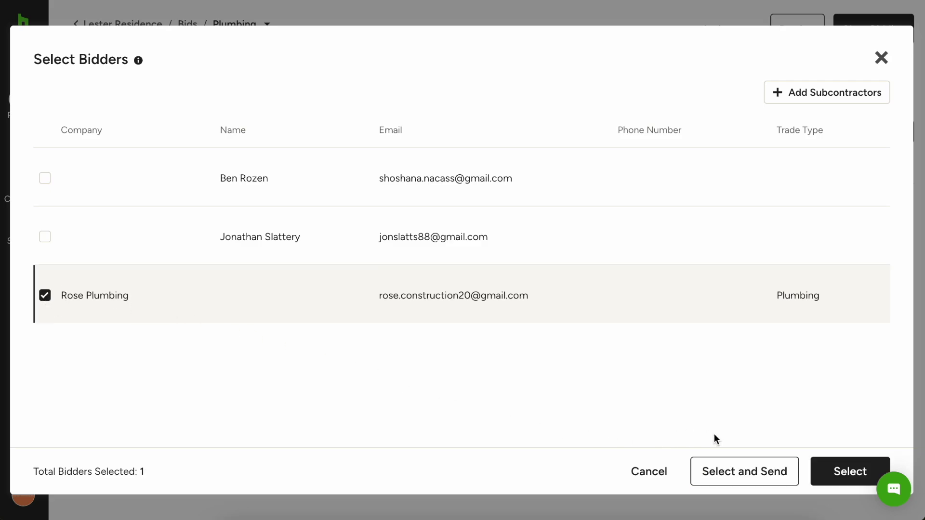
click(760, 479)
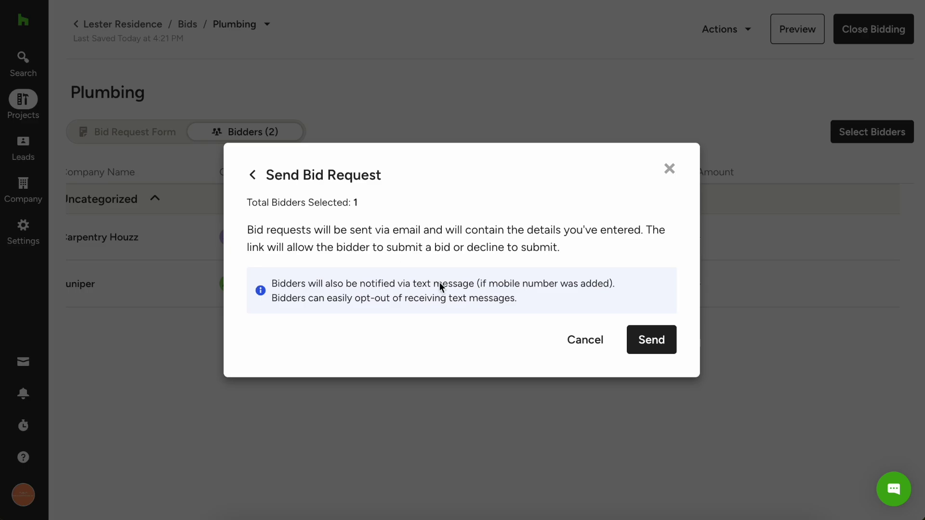
Confirm sending the Plumbing bid request to Rose Plumbing, then go to the Gmail inbox
click(649, 341)
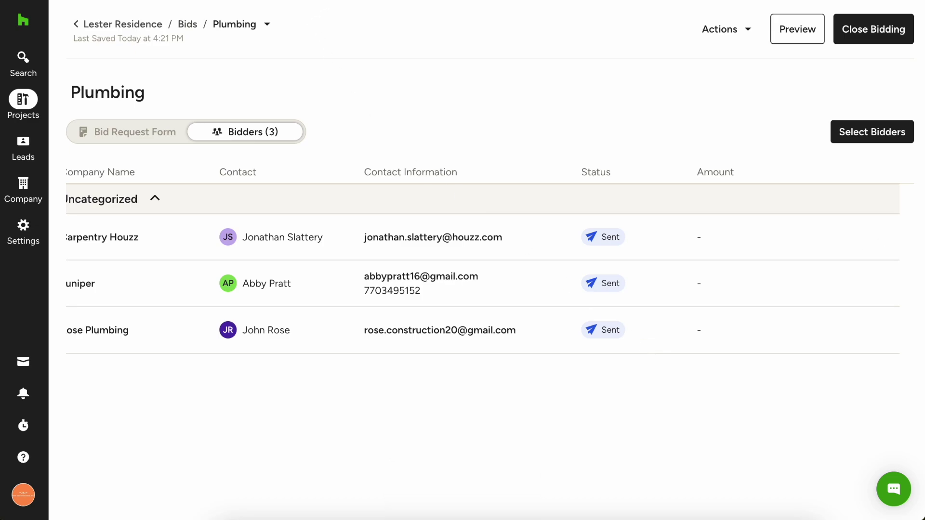
click(270, 0)
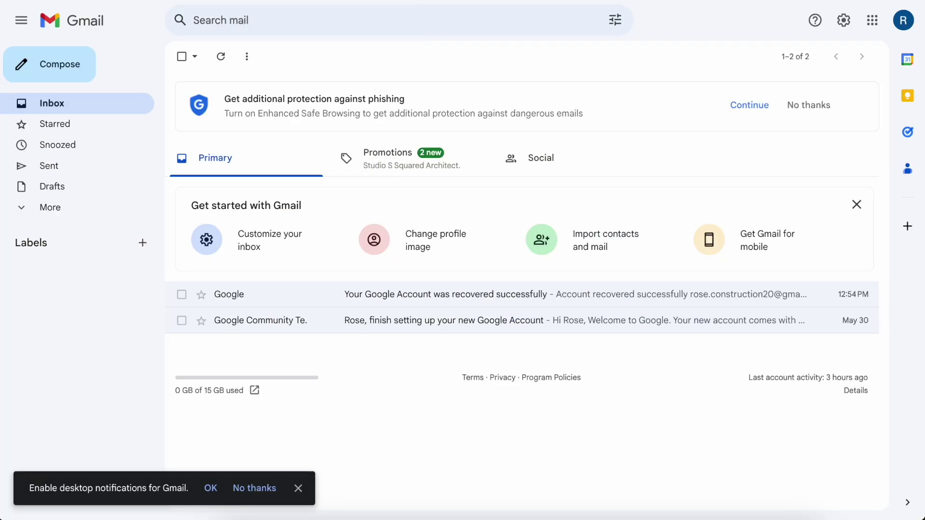
Reload the Gmail inbox and open the new Plumbing bid request email from Rose Construction, Inc
key(ctrl+r)
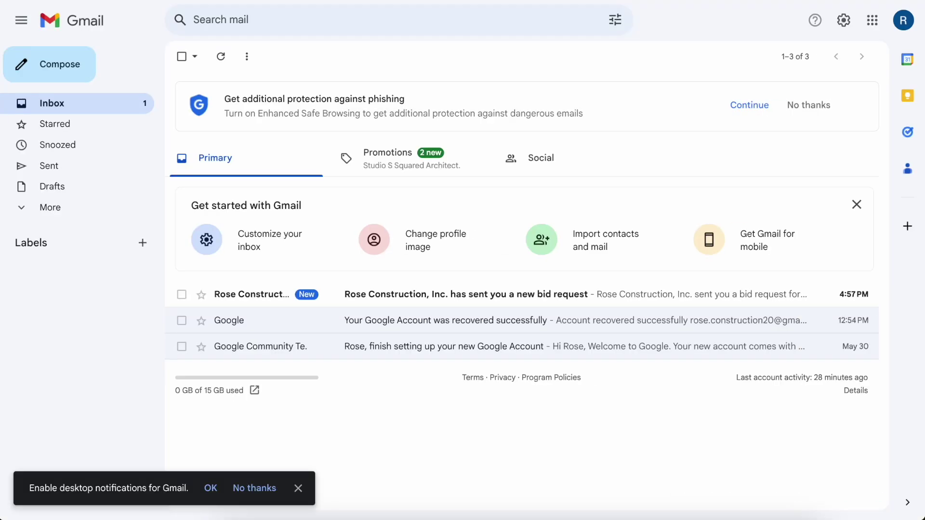
click(417, 301)
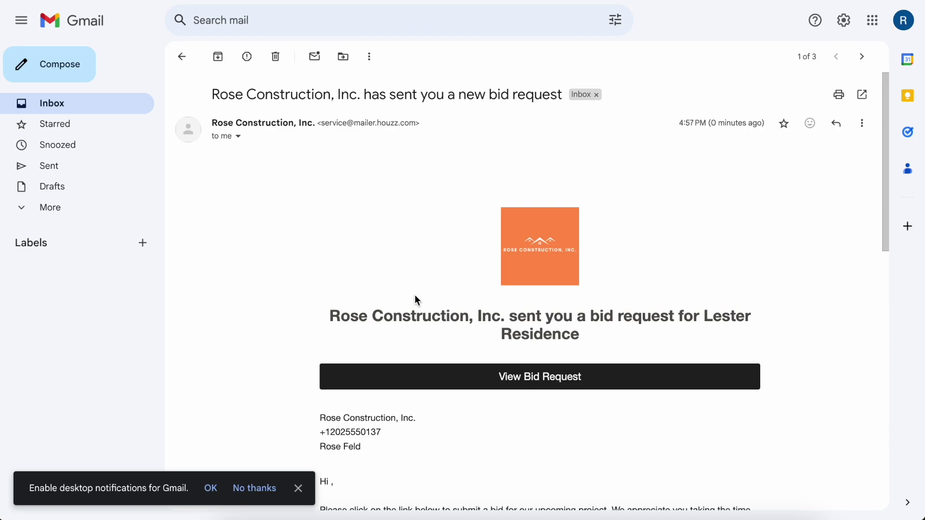
scroll(417, 300, down, 4)
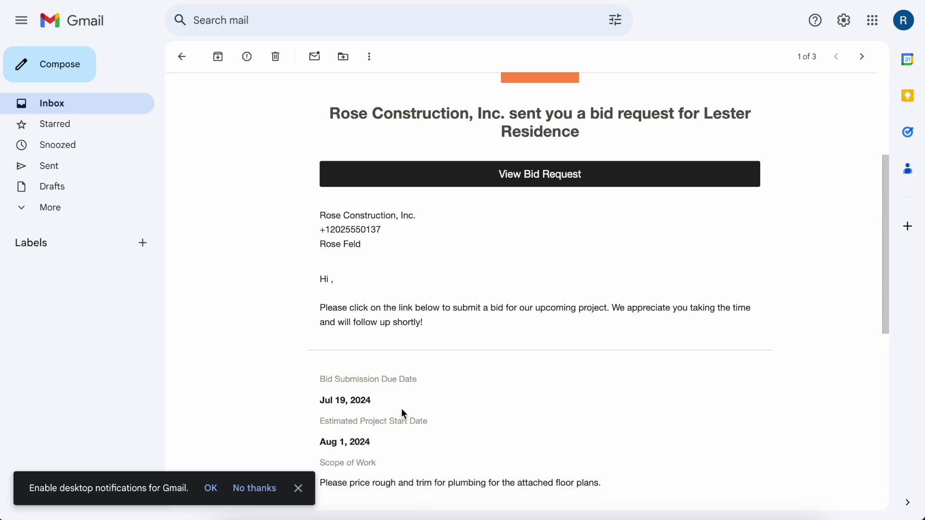
scroll(385, 403, down, 1)
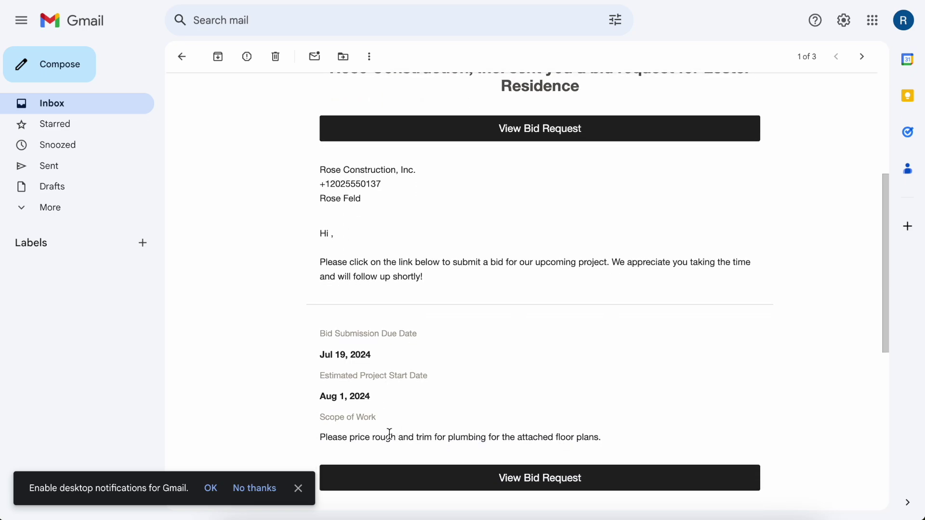
scroll(412, 430, up, 1)
scroll(460, 291, up, 2)
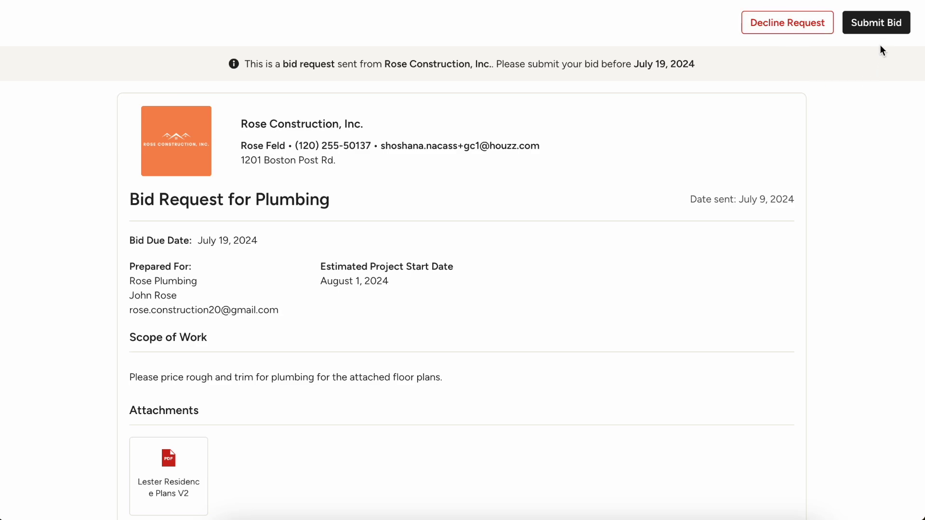
In the Bid Submission section, set the trade to Plumbing and start entering the bid total
scroll(604, 400, down, 3)
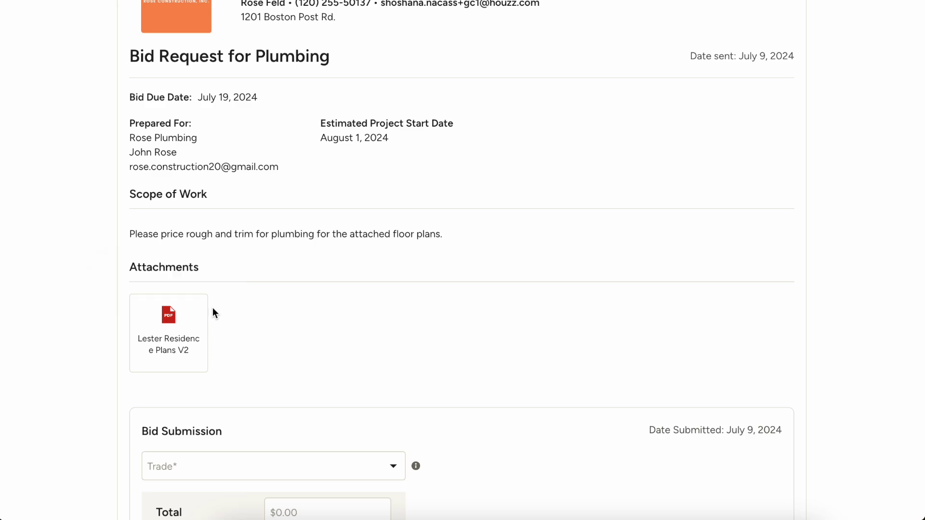
scroll(215, 313, down, 2)
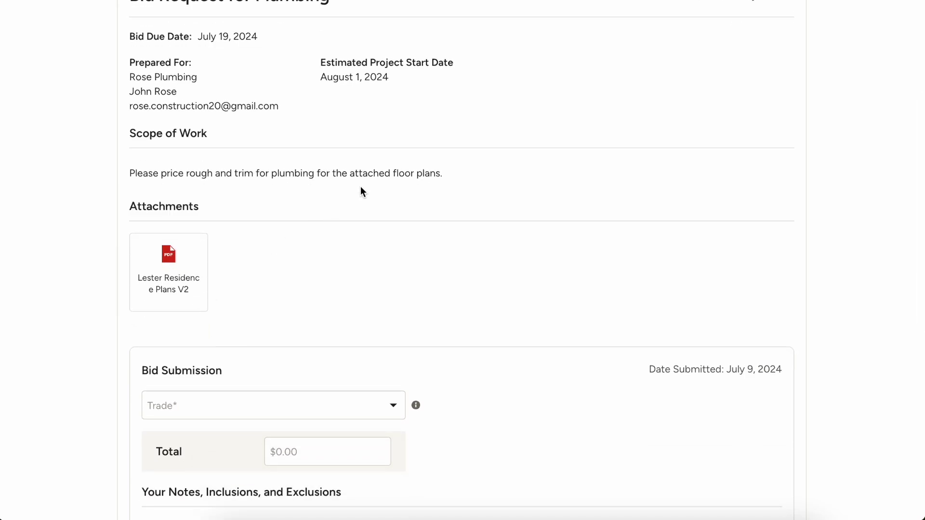
scroll(362, 191, down, 3)
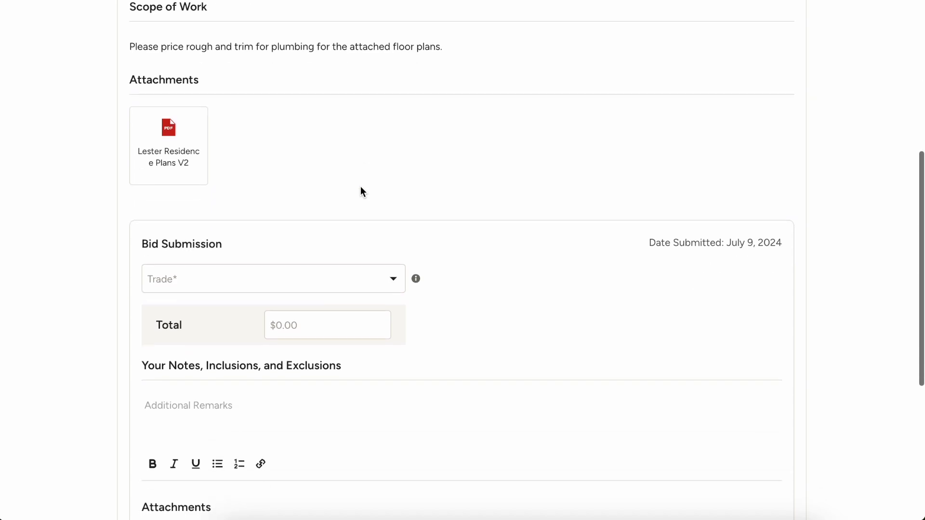
scroll(202, 357, down, 1)
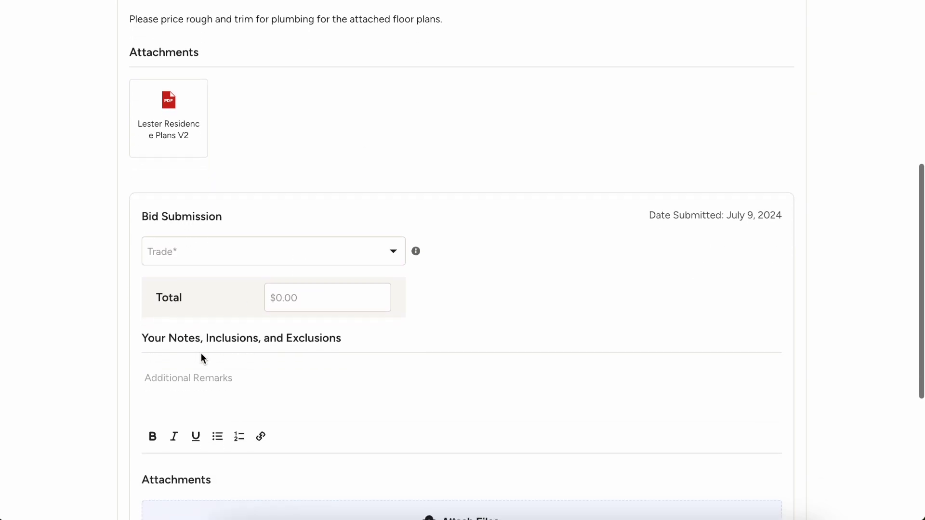
click(269, 263)
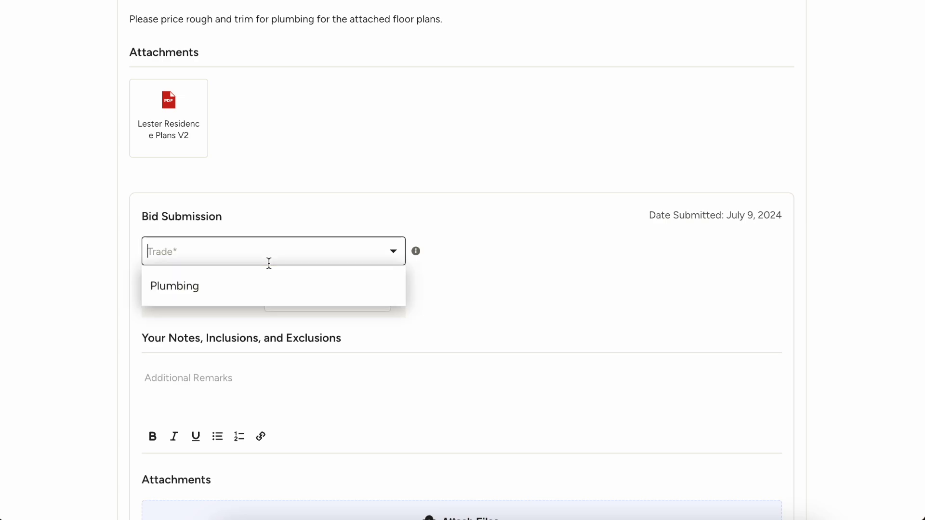
click(260, 289)
click(308, 308)
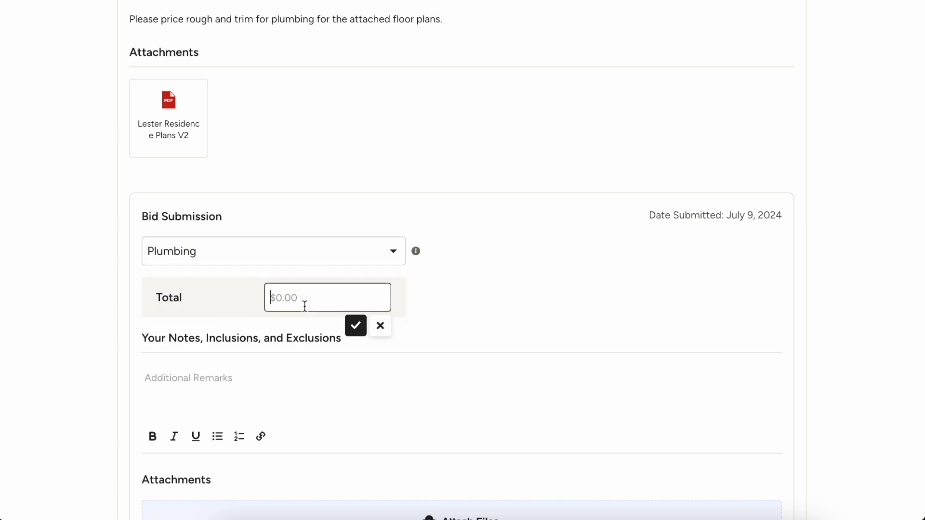
scroll(303, 304, down, 1)
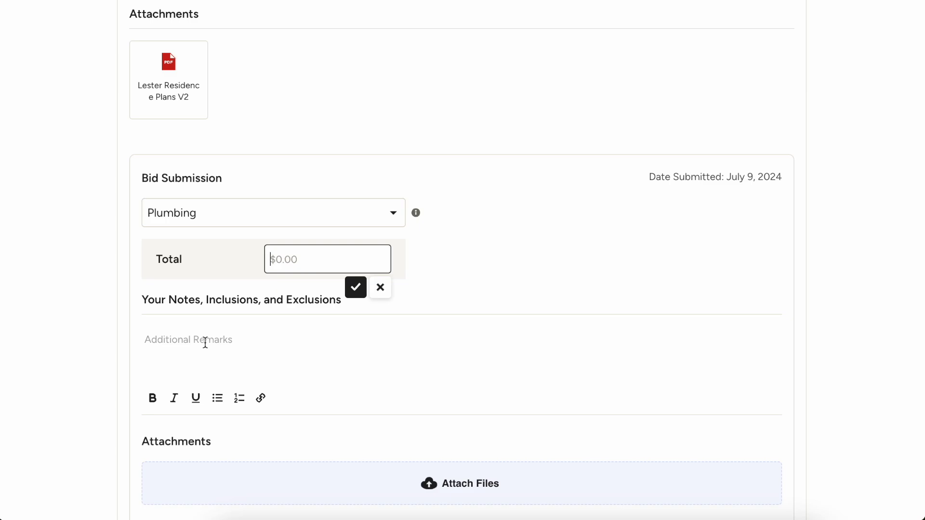
scroll(205, 342, up, 3)
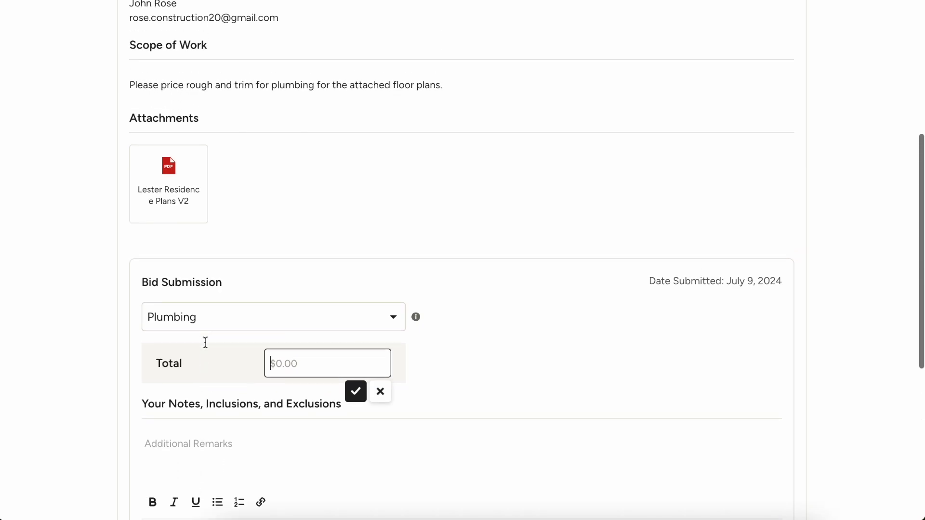
scroll(205, 342, down, 2)
scroll(206, 343, down, 5)
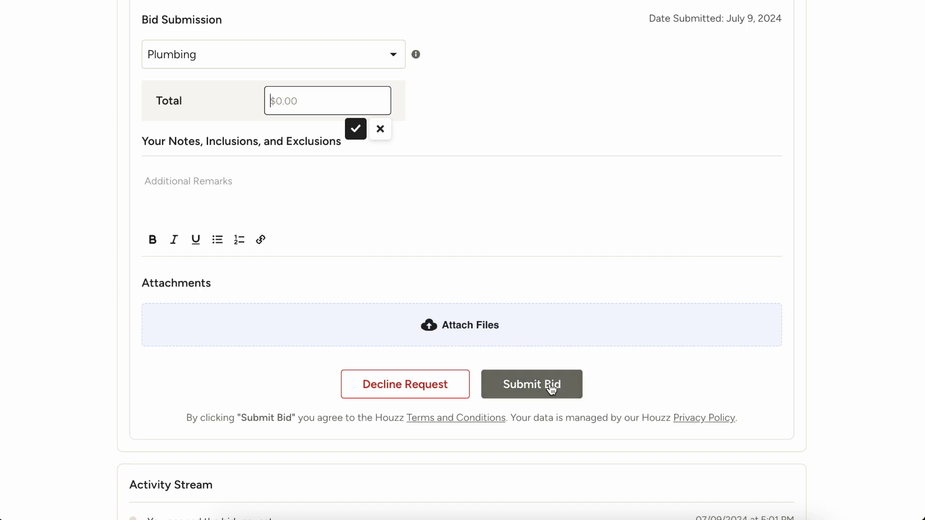
scroll(360, 400, down, 2)
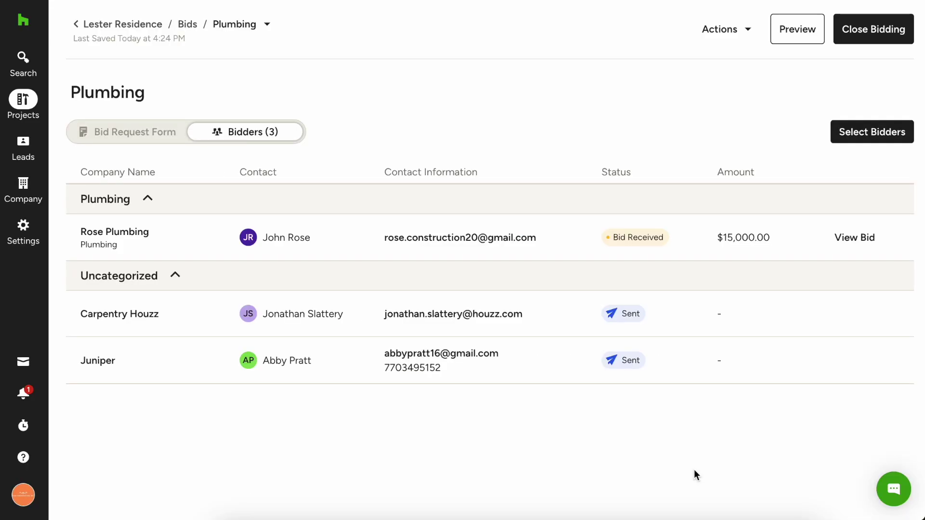
mouse_move(202, 232)
mouse_move(628, 248)
click(855, 245)
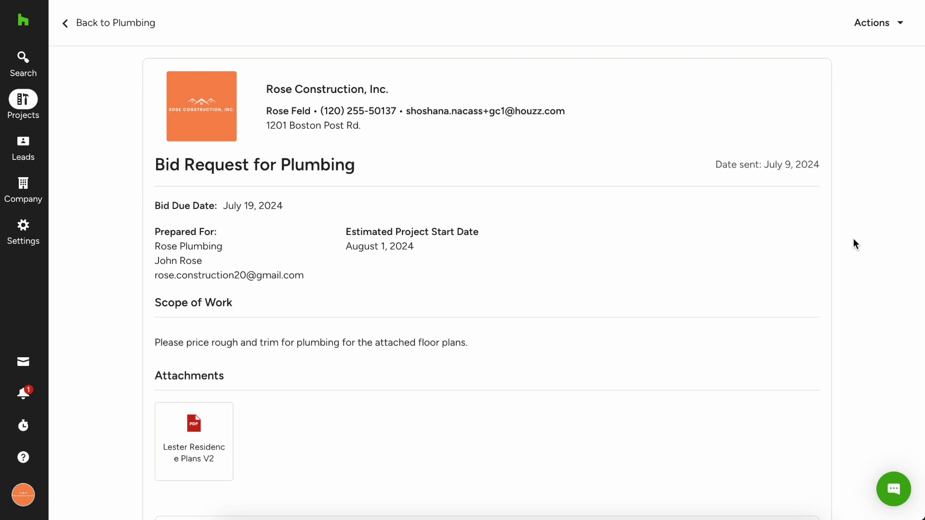
scroll(853, 238, down, 10)
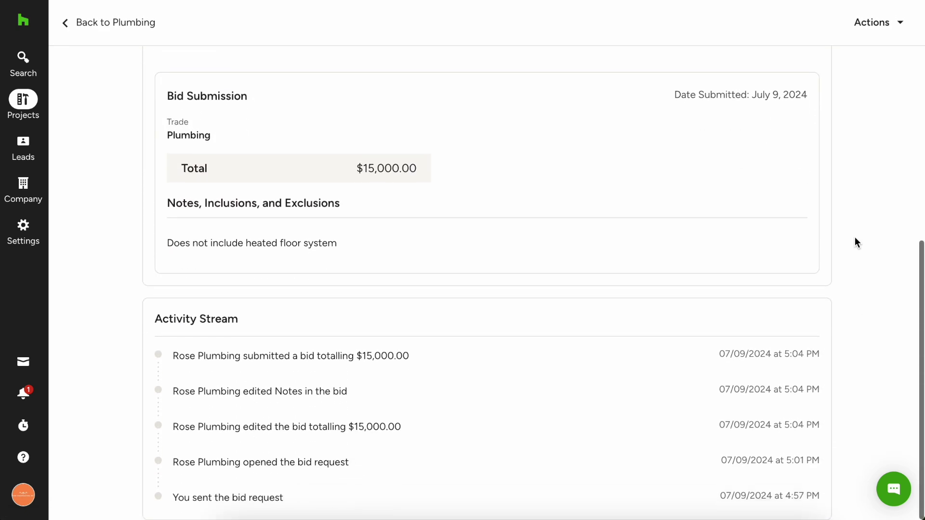
scroll(510, 453, up, 10)
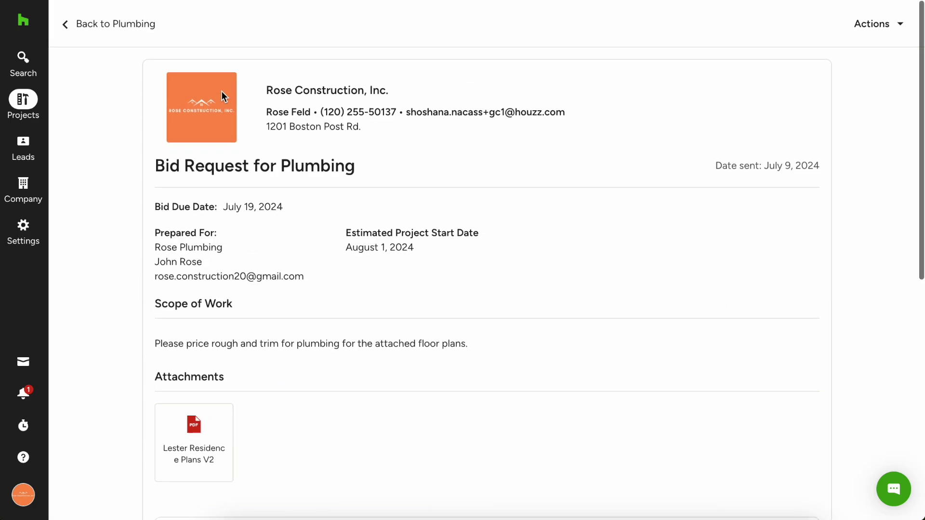
click(111, 23)
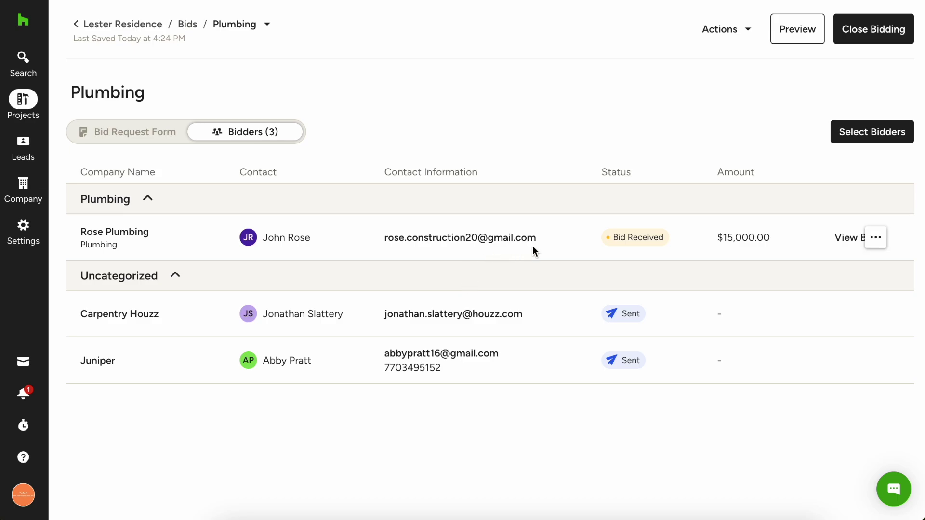
Award Rose Plumbing's $15,000.00 Plumbing bid, leaving the other two bidders as Sent
click(876, 237)
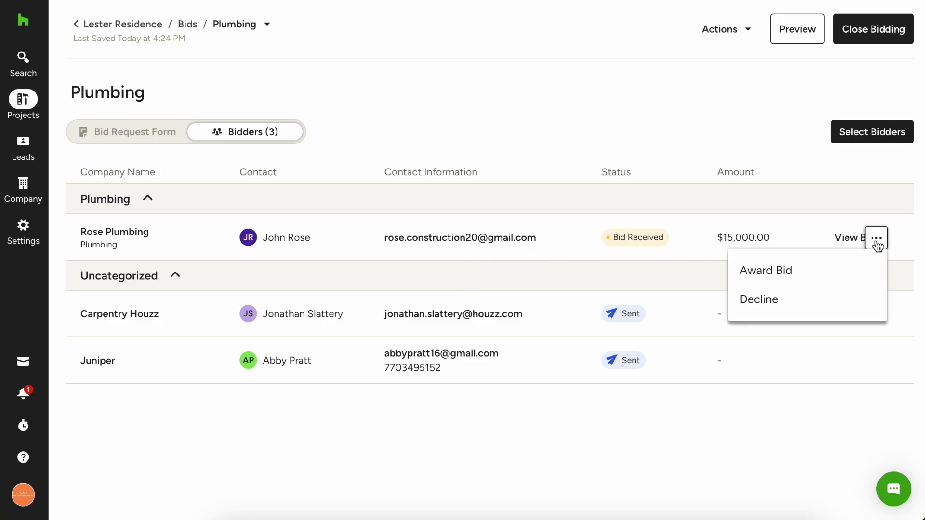
click(806, 268)
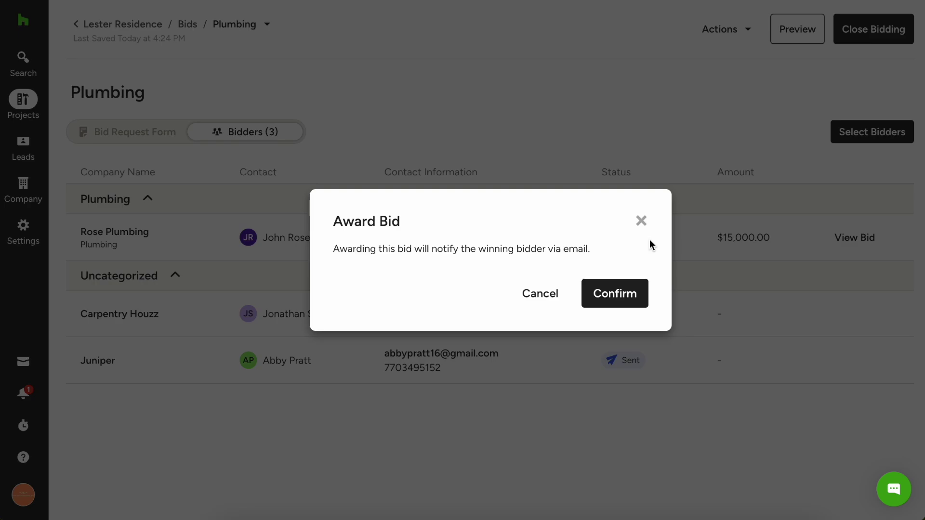
click(634, 291)
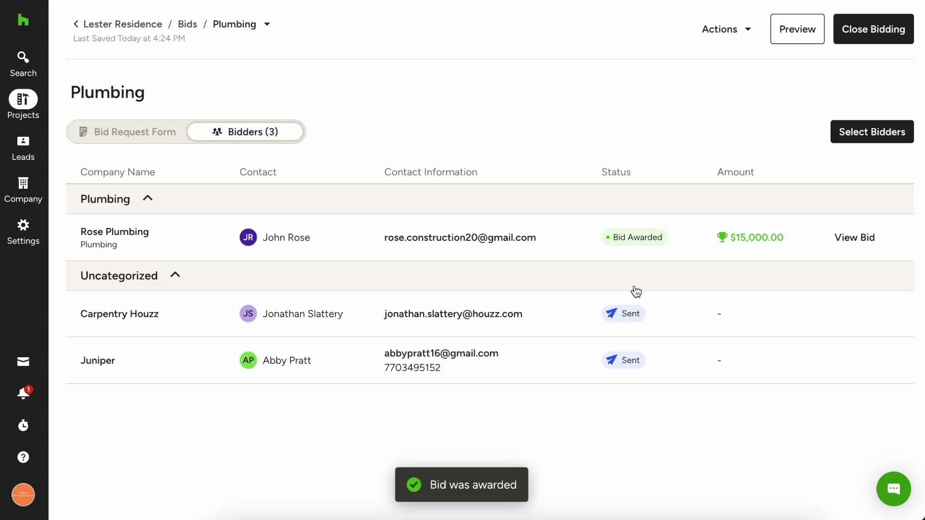
mouse_move(658, 238)
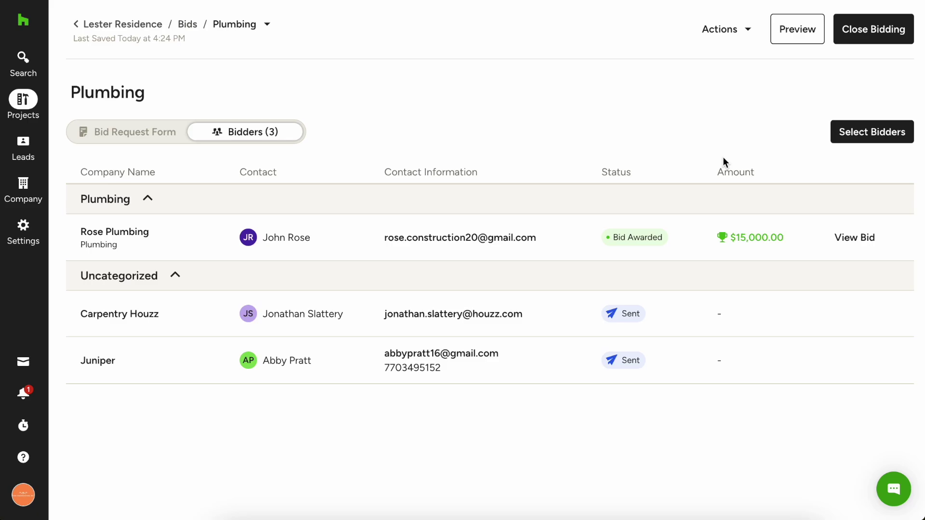
Close bidding on the Plumbing request, then return to the project's list of bids
click(884, 27)
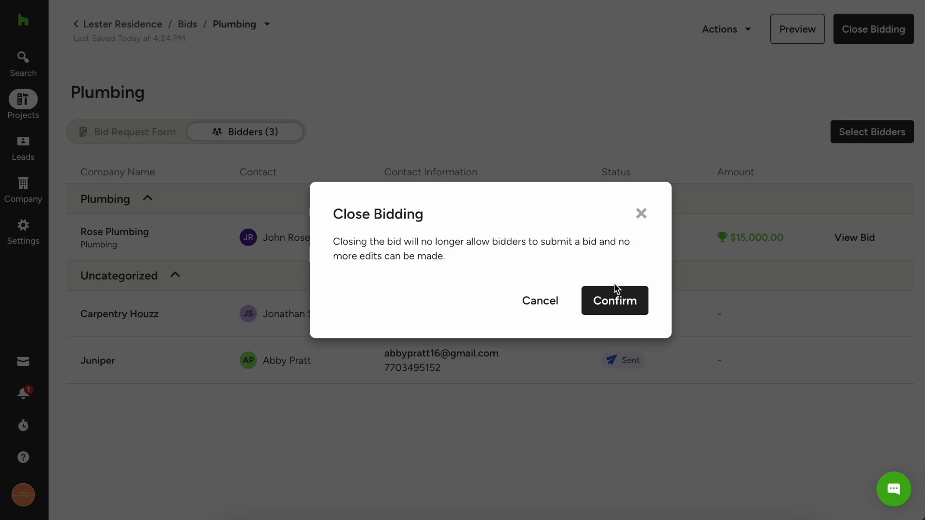
click(615, 302)
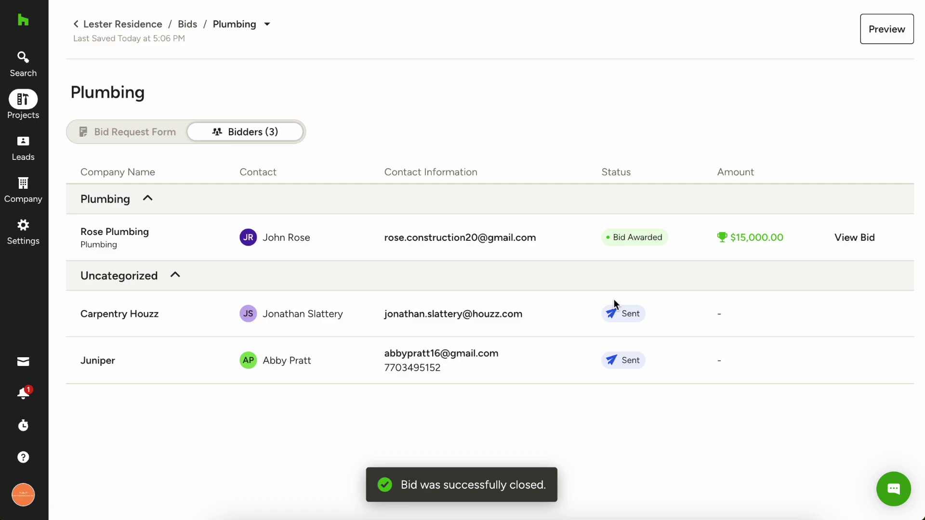
click(193, 35)
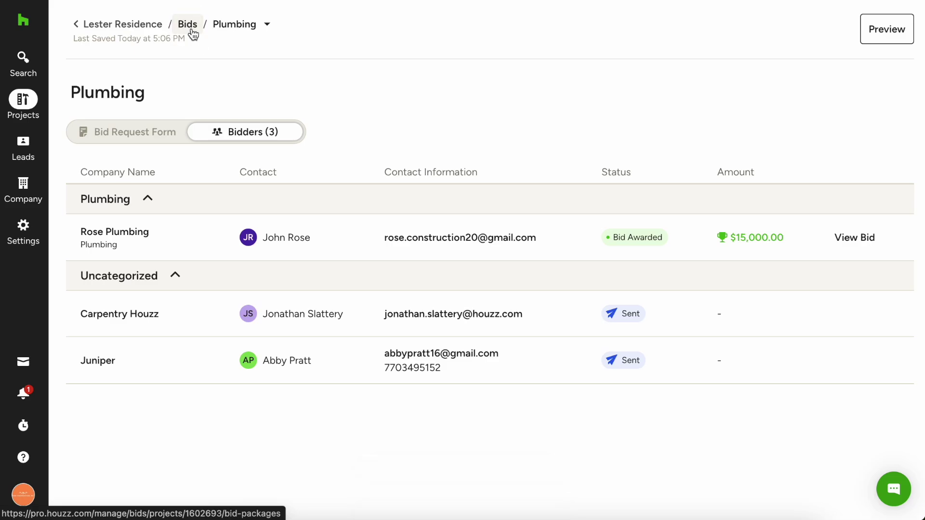